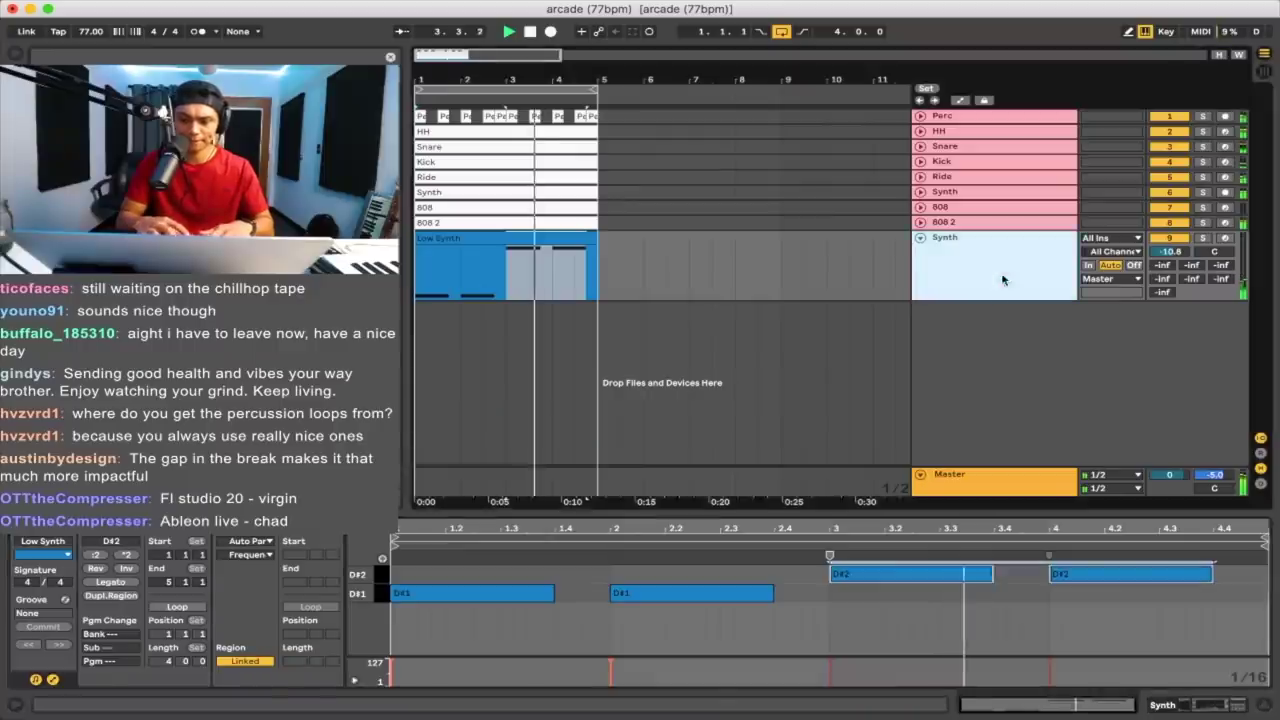
pyautogui.hotkey('shift', 'Tab')
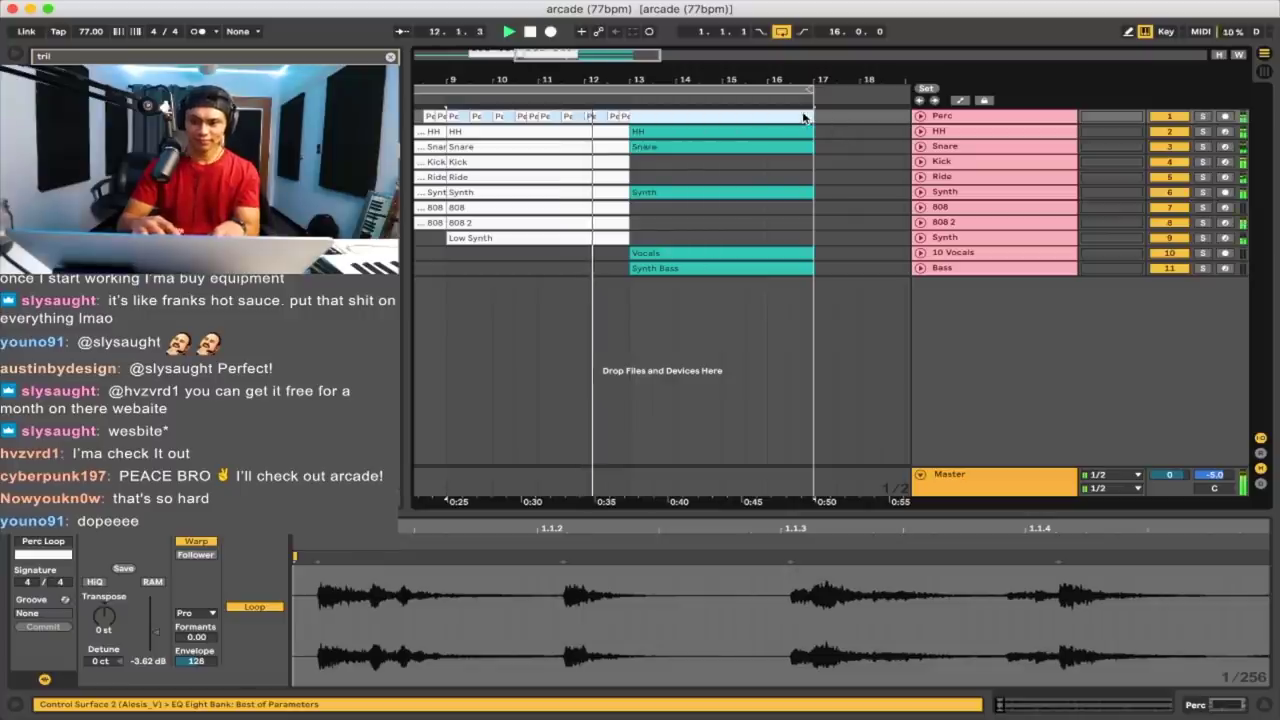
# Step: Extend the arrangement by repeating the Perc, HH, Snare, Synth and Vocals clips over bars 17 to 21
pyautogui.press('-')
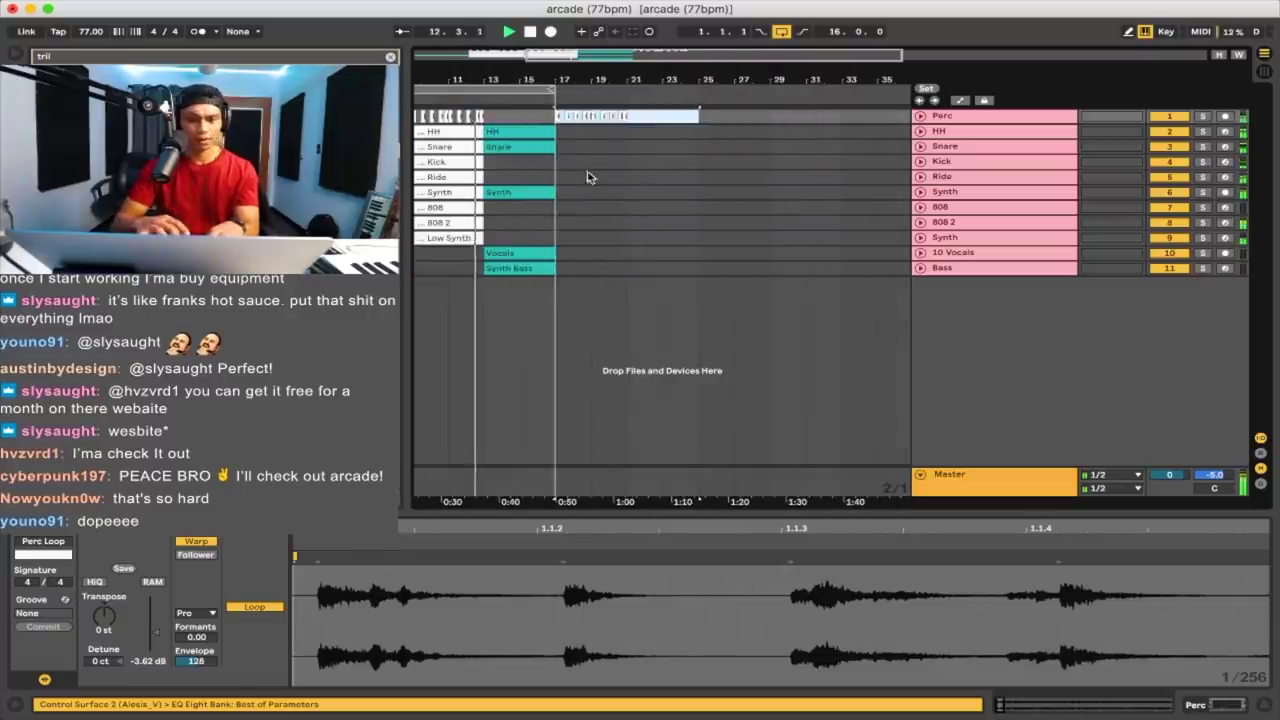
pyautogui.click(514, 133)
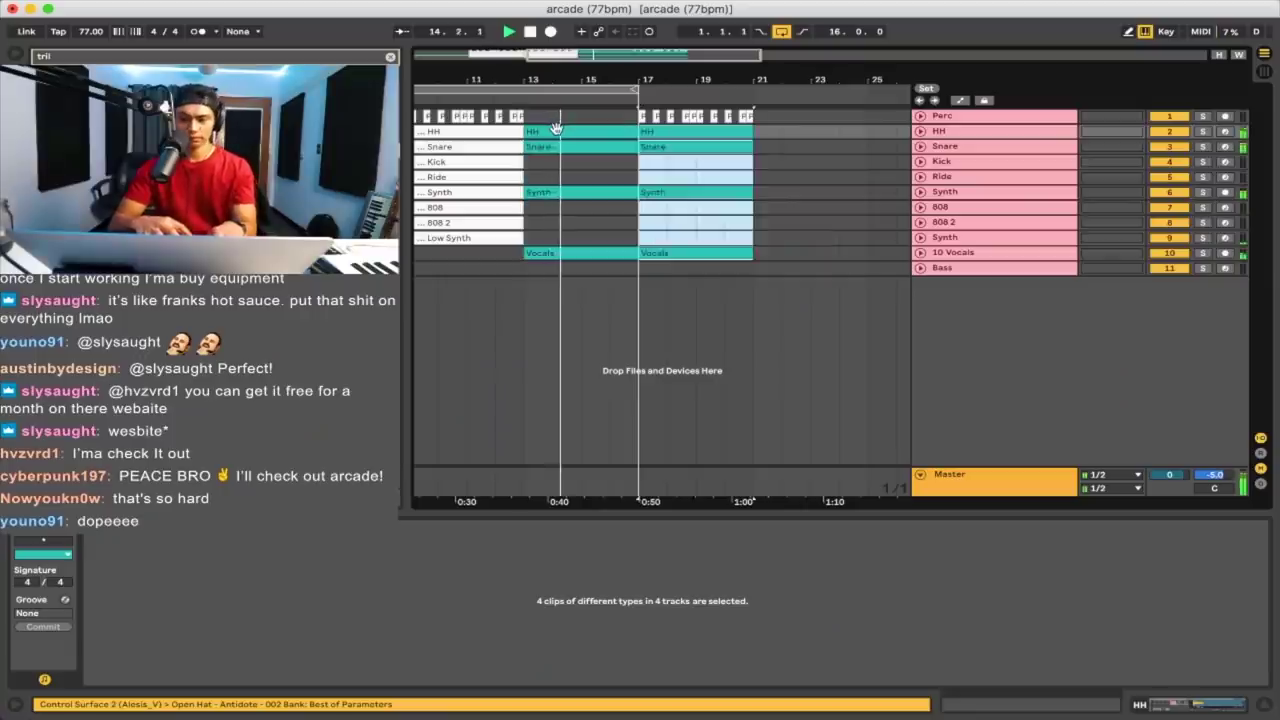
pyautogui.press('-')
pyautogui.press('-')
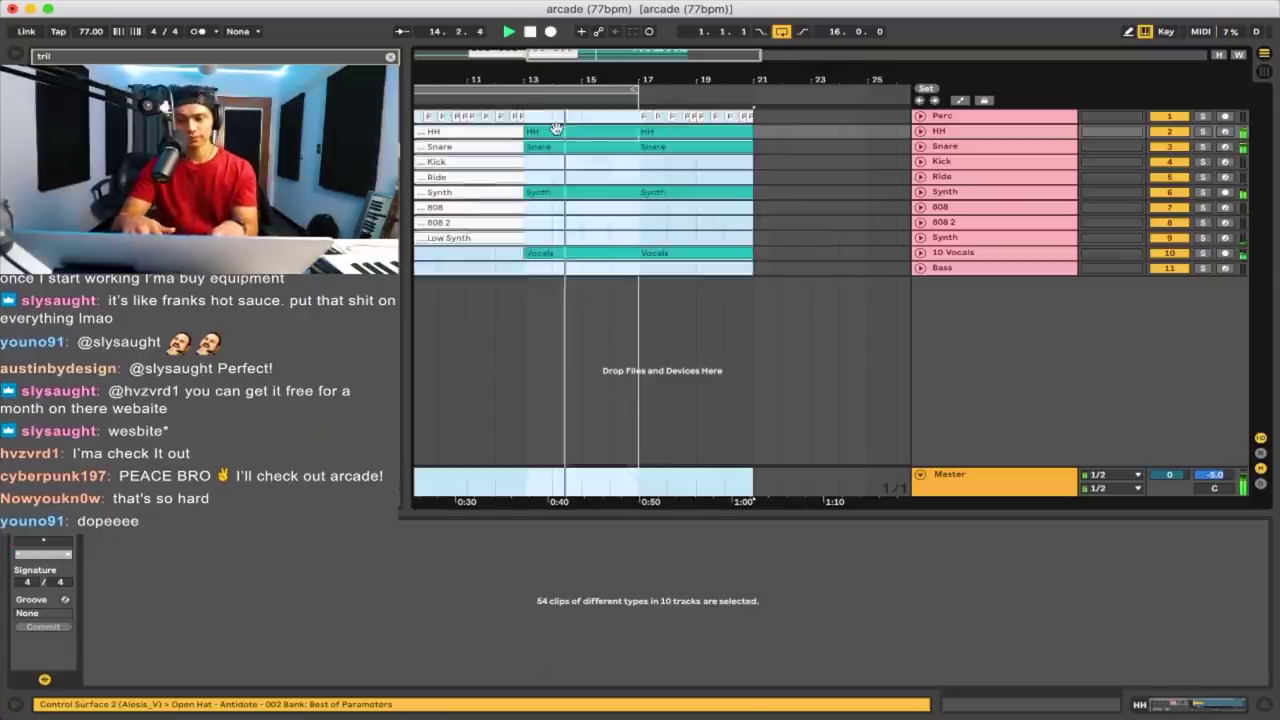
pyautogui.click(575, 248)
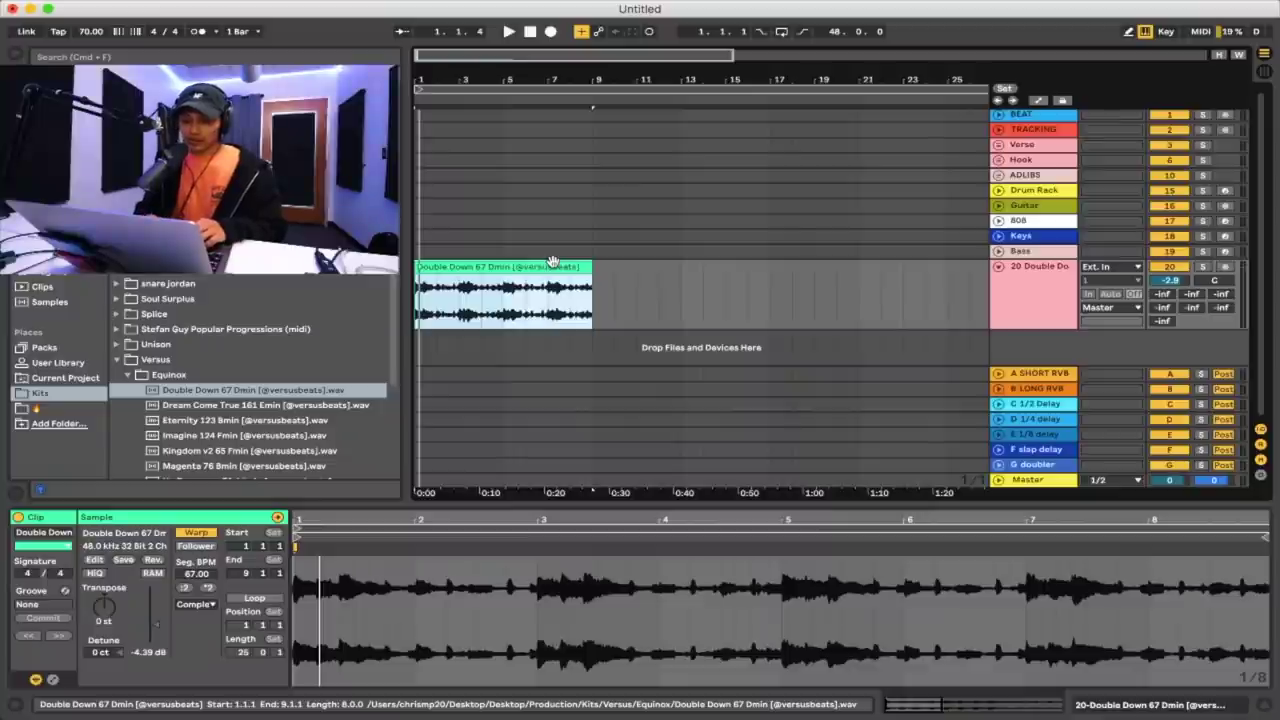
# Step: Slice the Double Down 67 Dmin audio clip to a new MIDI track
pyautogui.rightClick(552, 262)
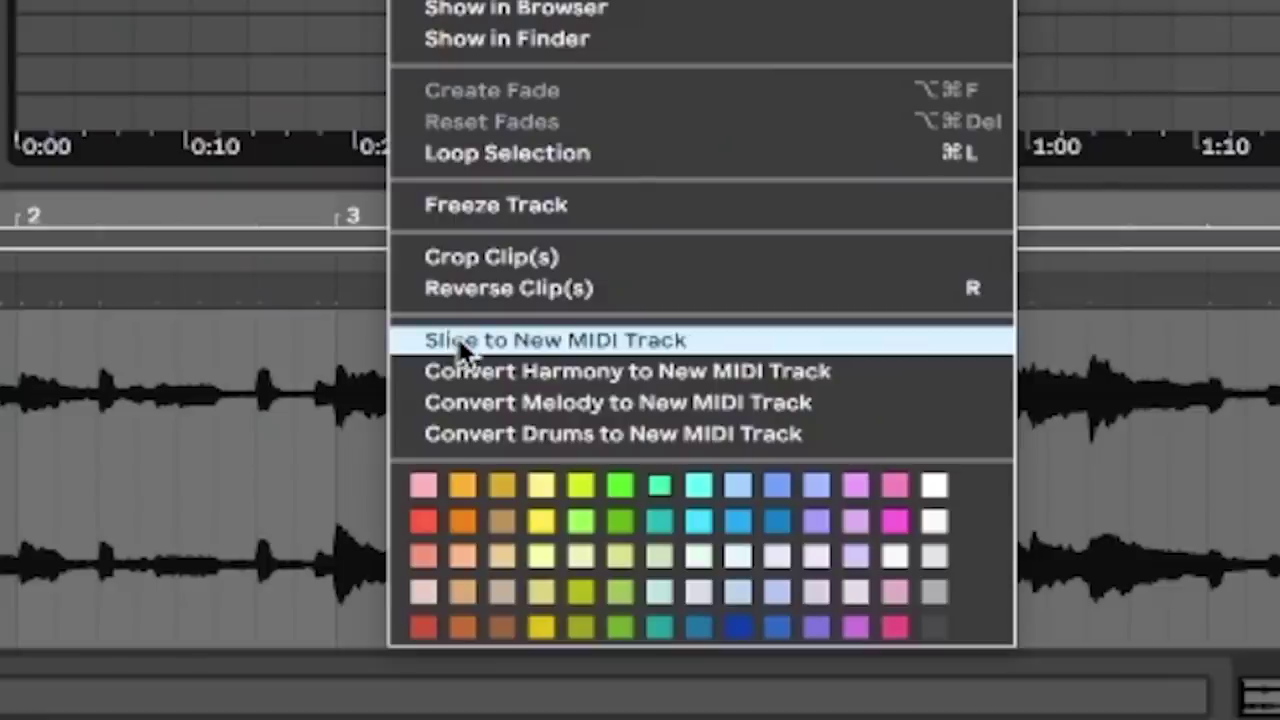
pyautogui.click(456, 336)
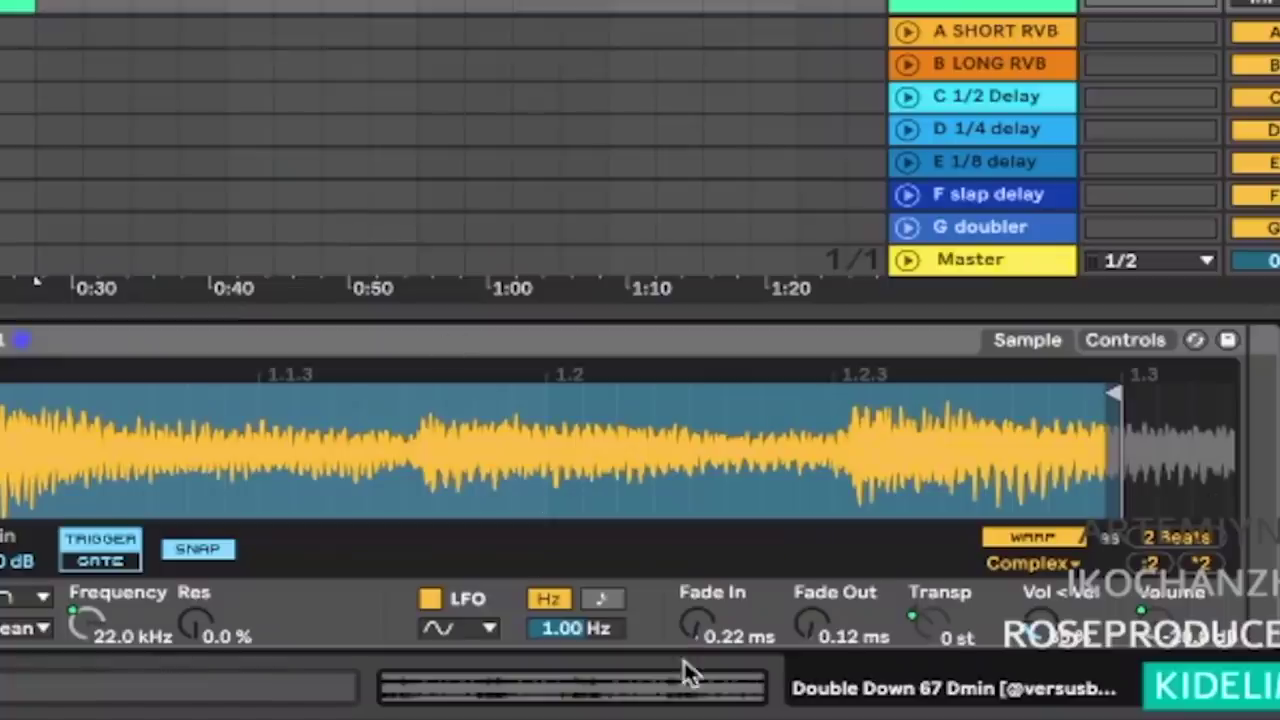
# Step: Set the slice's Fade In to 1.00 ms and Fade Out to 1.33 ms, copying both values to the sibling slices
pyautogui.moveTo(738, 636); pyautogui.dragTo(738, 610)
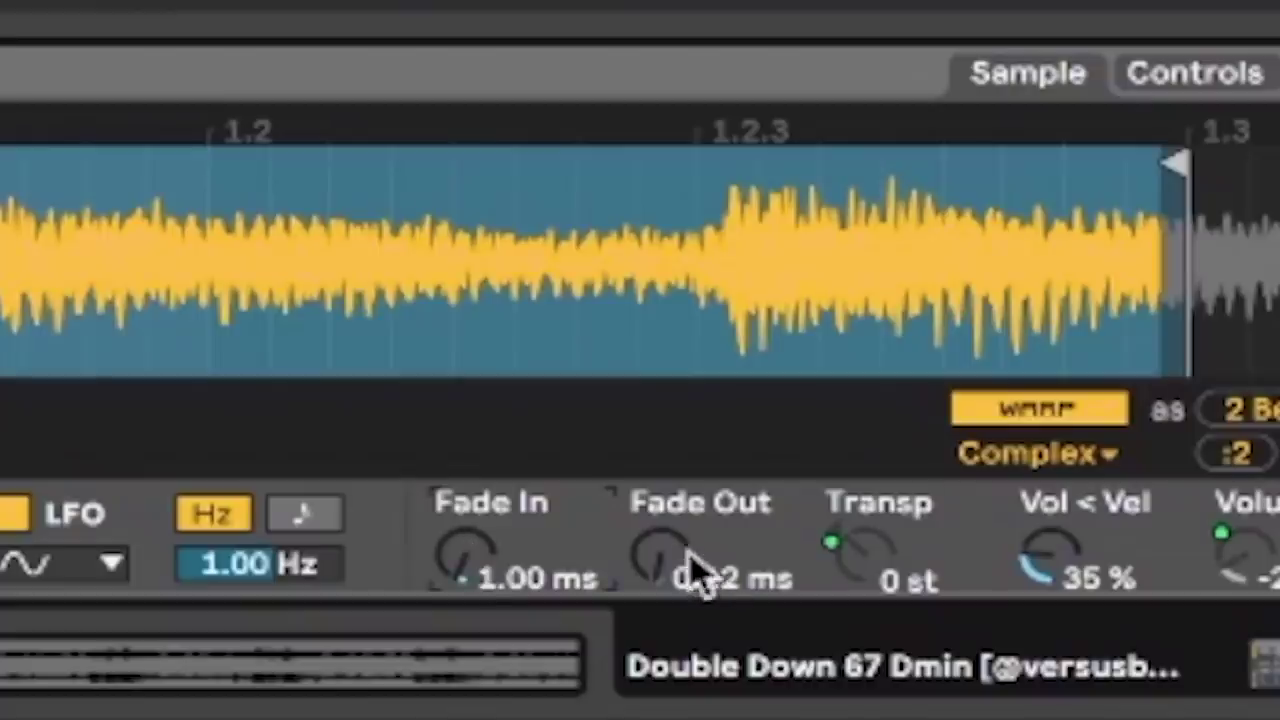
pyautogui.rightClick(462, 566)
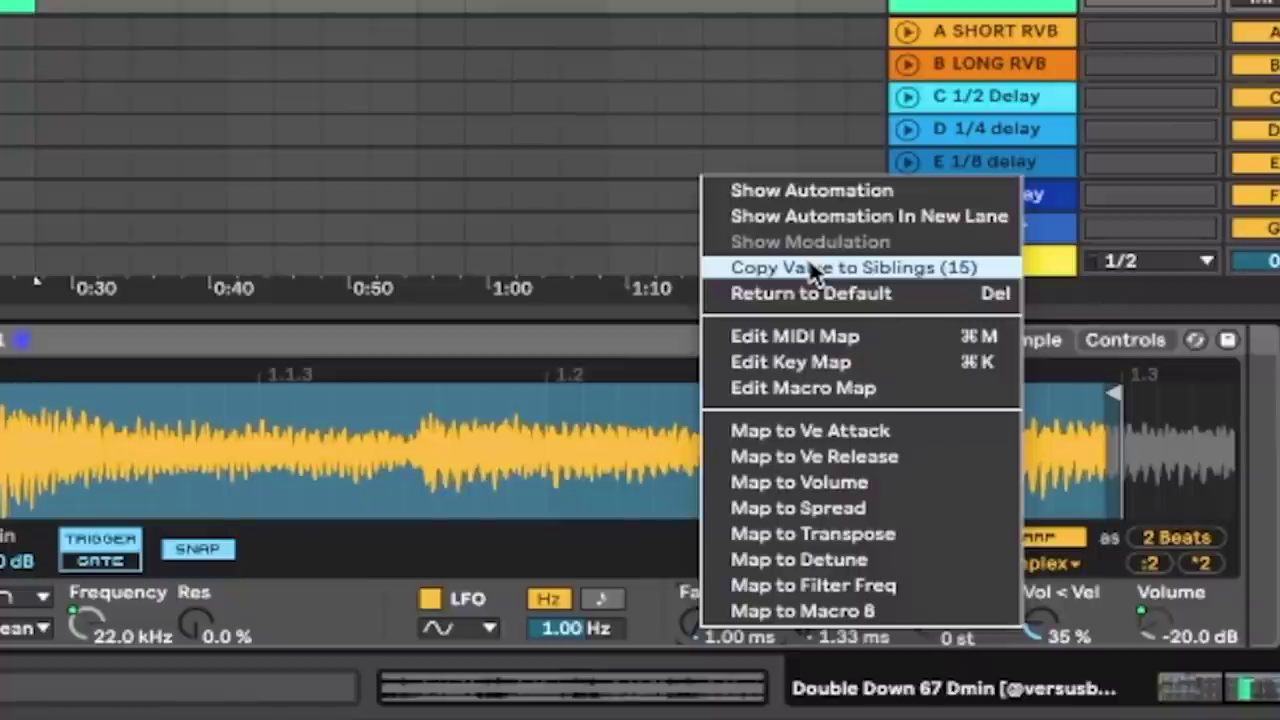
pyautogui.click(809, 266)
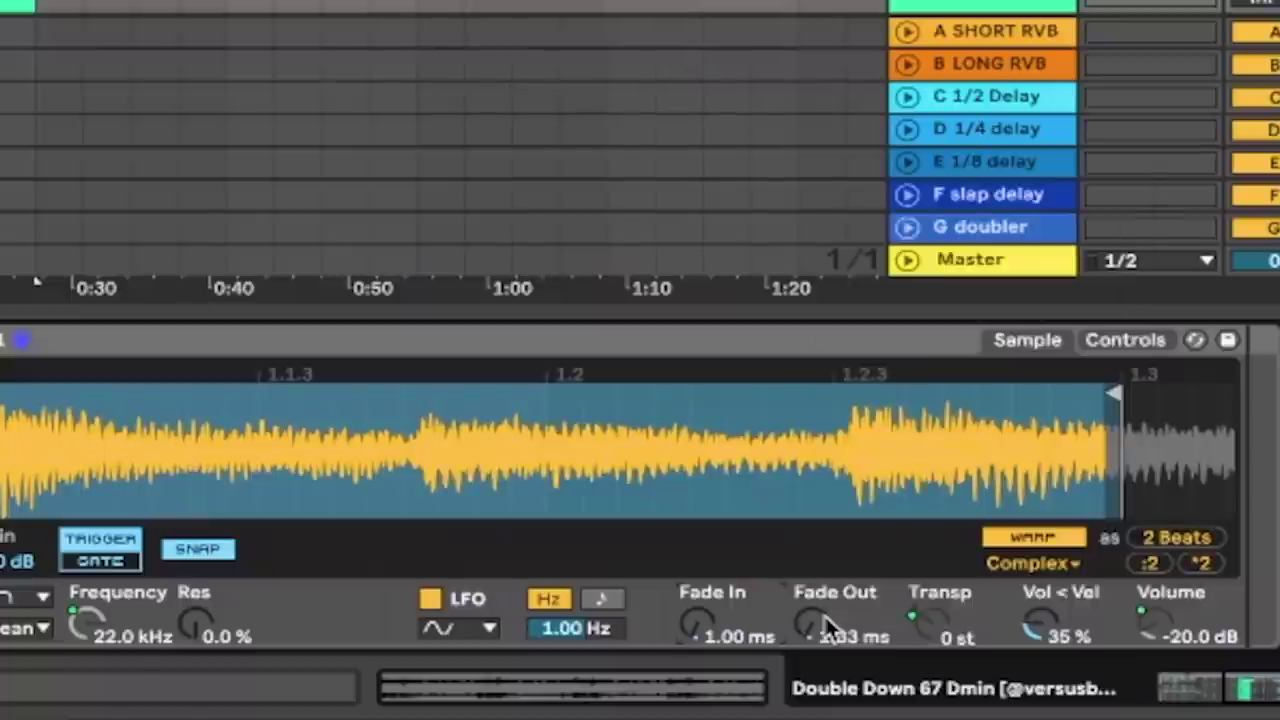
pyautogui.rightClick(825, 618)
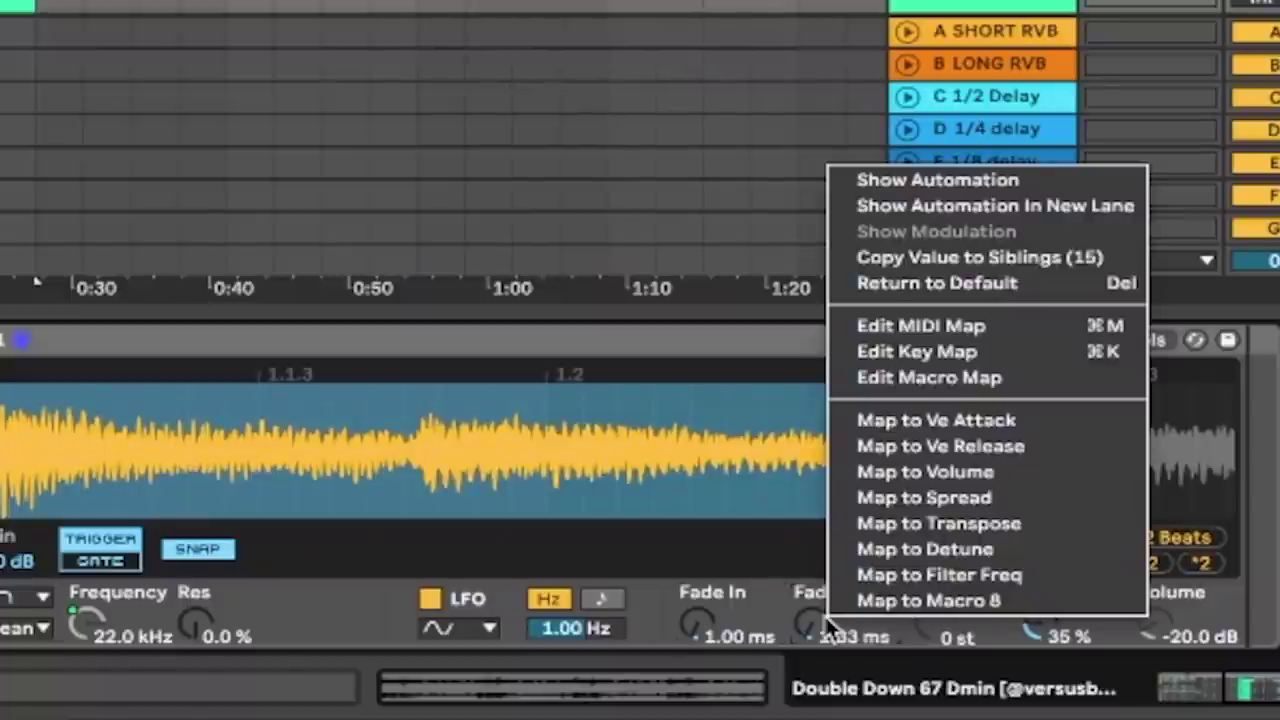
pyautogui.click(1013, 256)
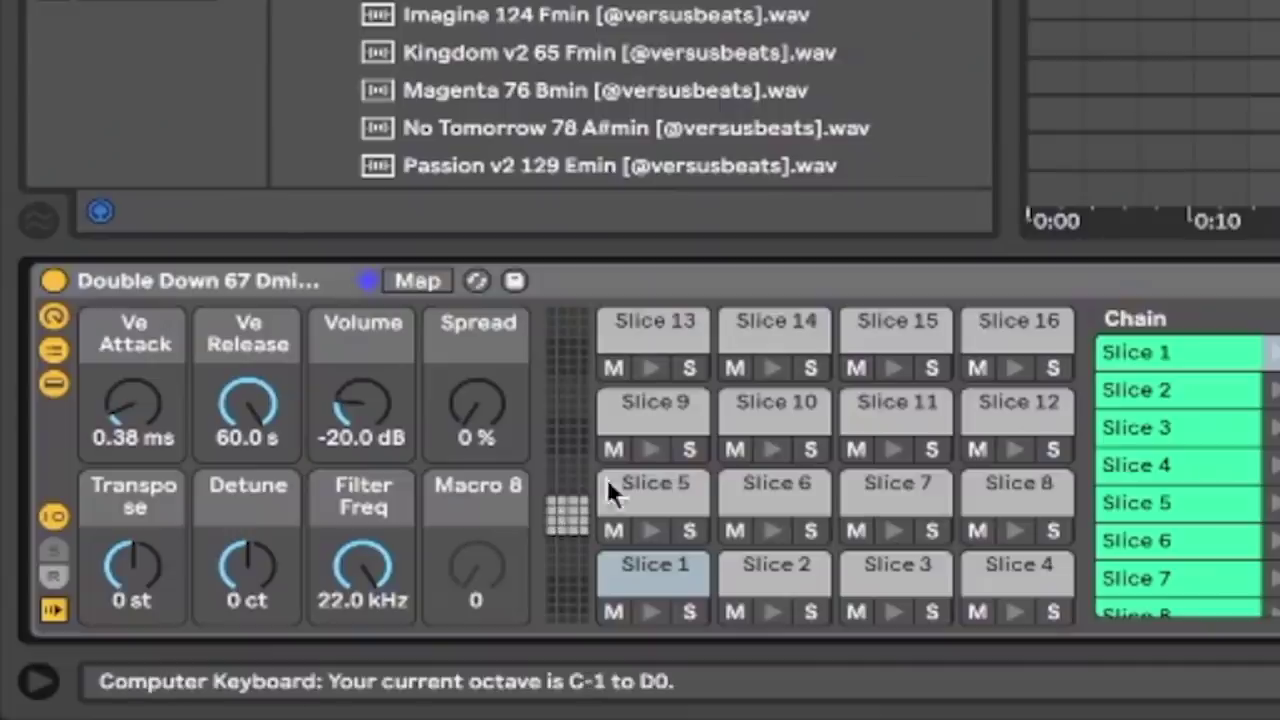
# Step: Raise the computer keyboard's octave to reach the sliced pads and audition several slices, including Slice 5 and Slice 6
pyautogui.press('x')
pyautogui.press('a')
pyautogui.press('a')
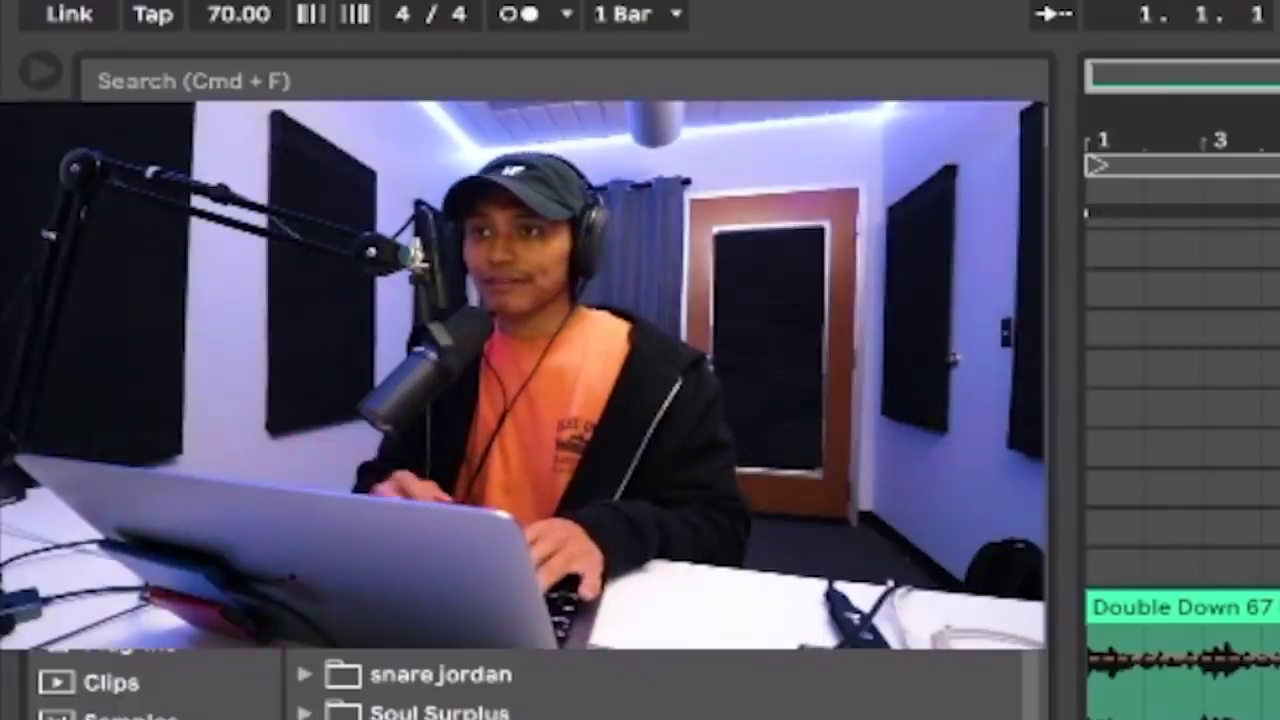
pyautogui.press('d')
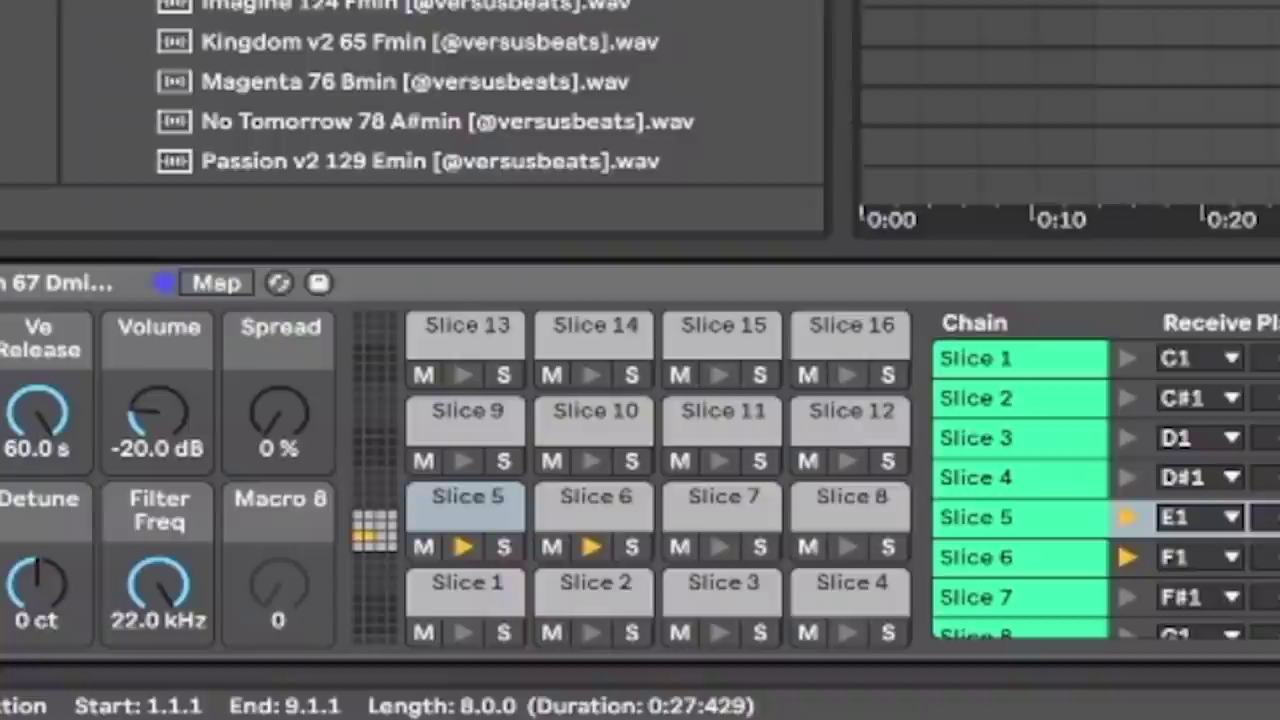
pyautogui.press('f')
pyautogui.press('g')
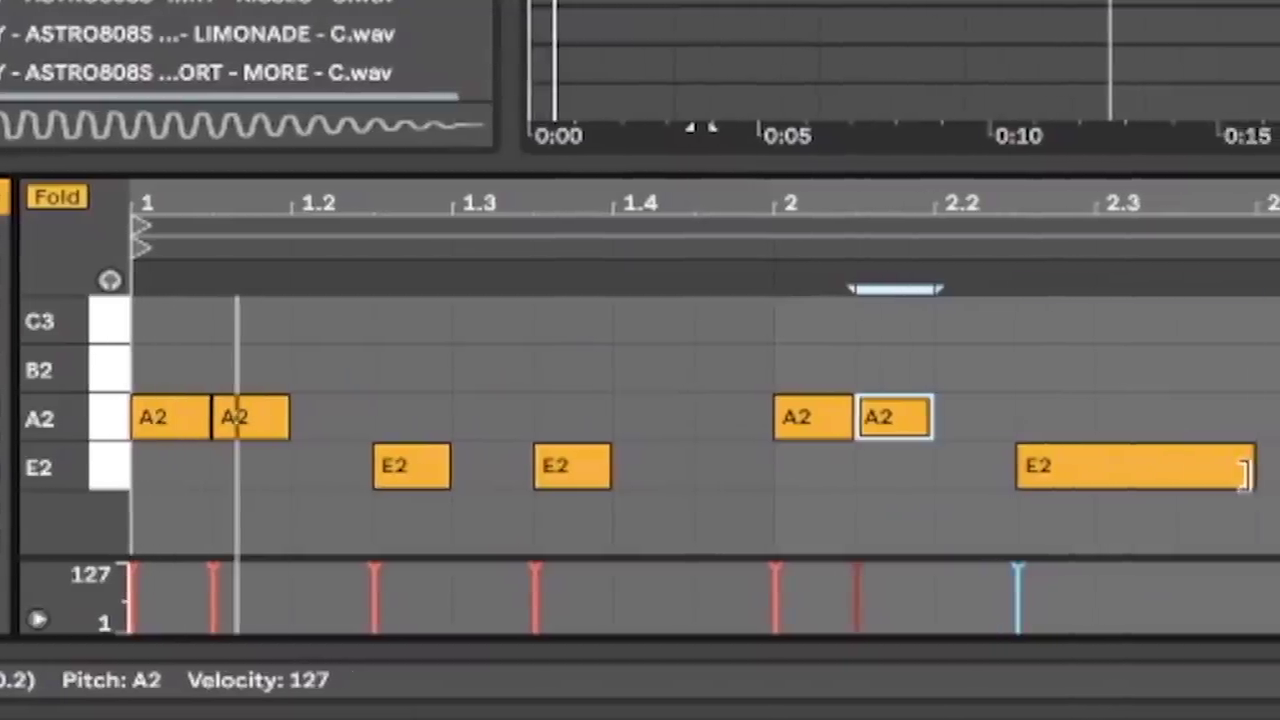
# Step: Shorten the long E2 note in bar 2 of the 808 clip and duplicate it
pyautogui.moveTo(1251, 466); pyautogui.dragTo(1027, 463)
pyautogui.press('super+d')
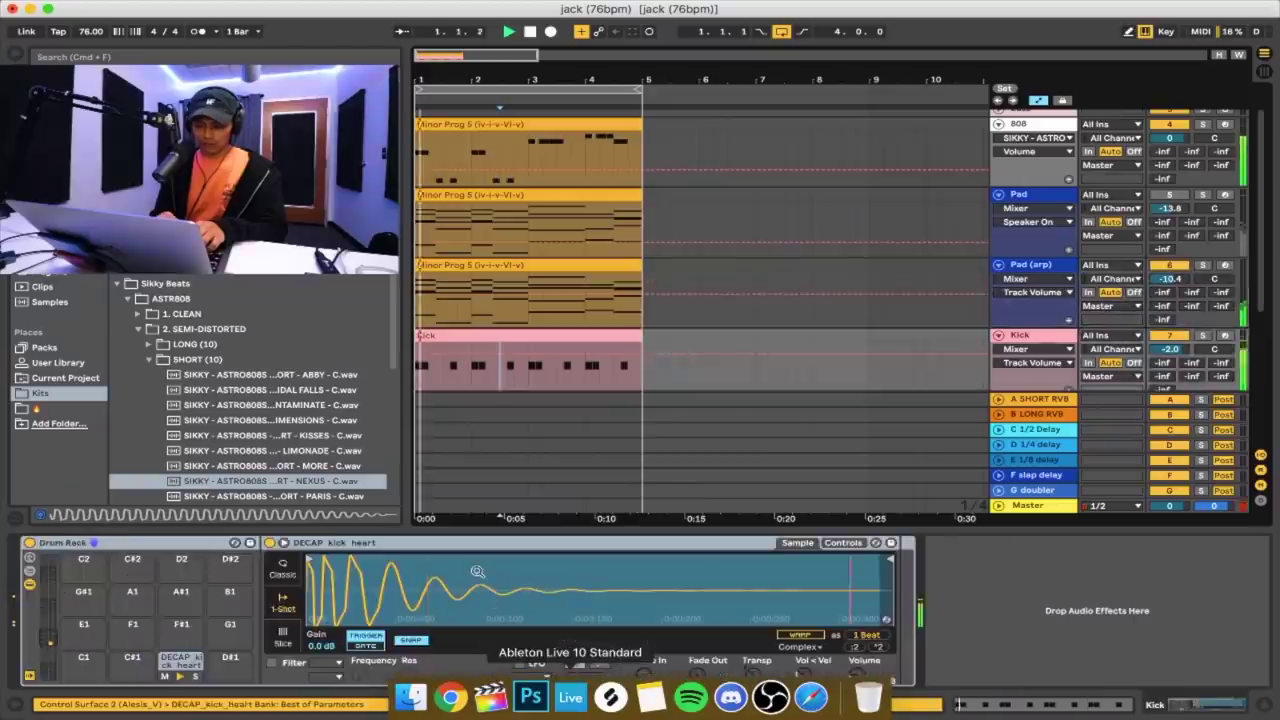
# Step: Change the Analog Lab 3 preset on the Pad (arp) track to Lyricon and close the plug-in window
pyautogui.click(598, 293)
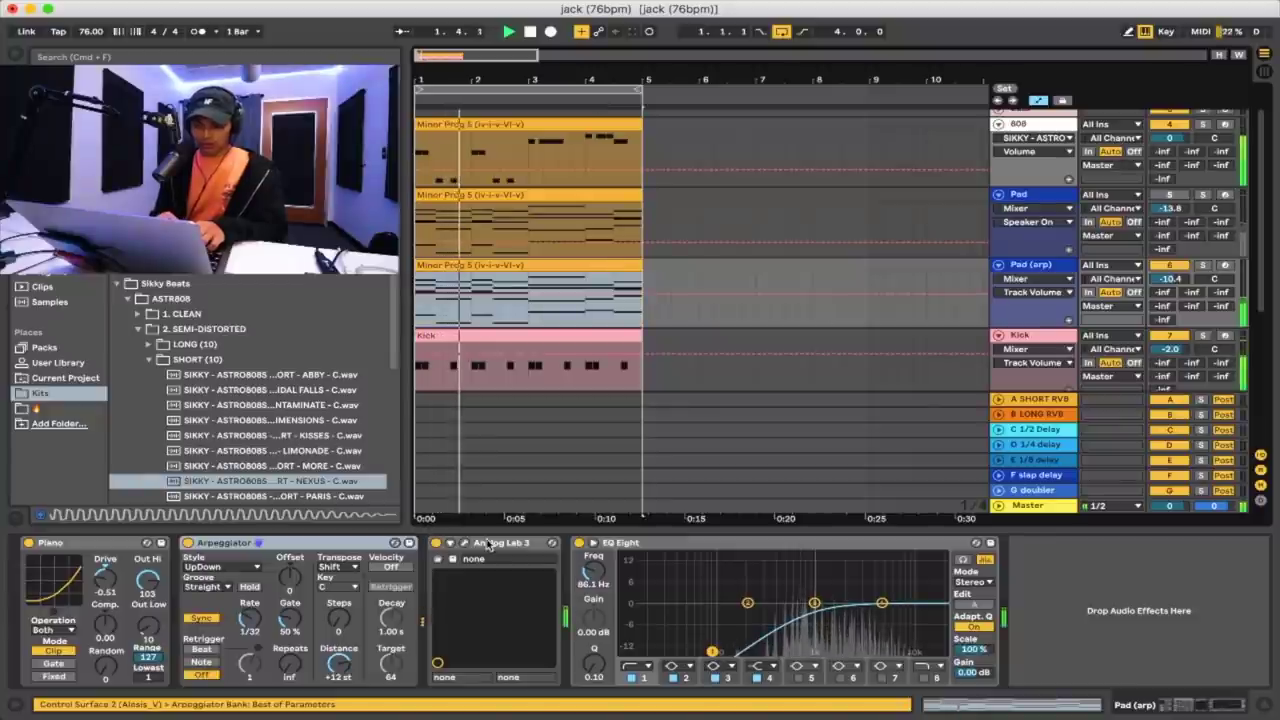
pyautogui.click(466, 544)
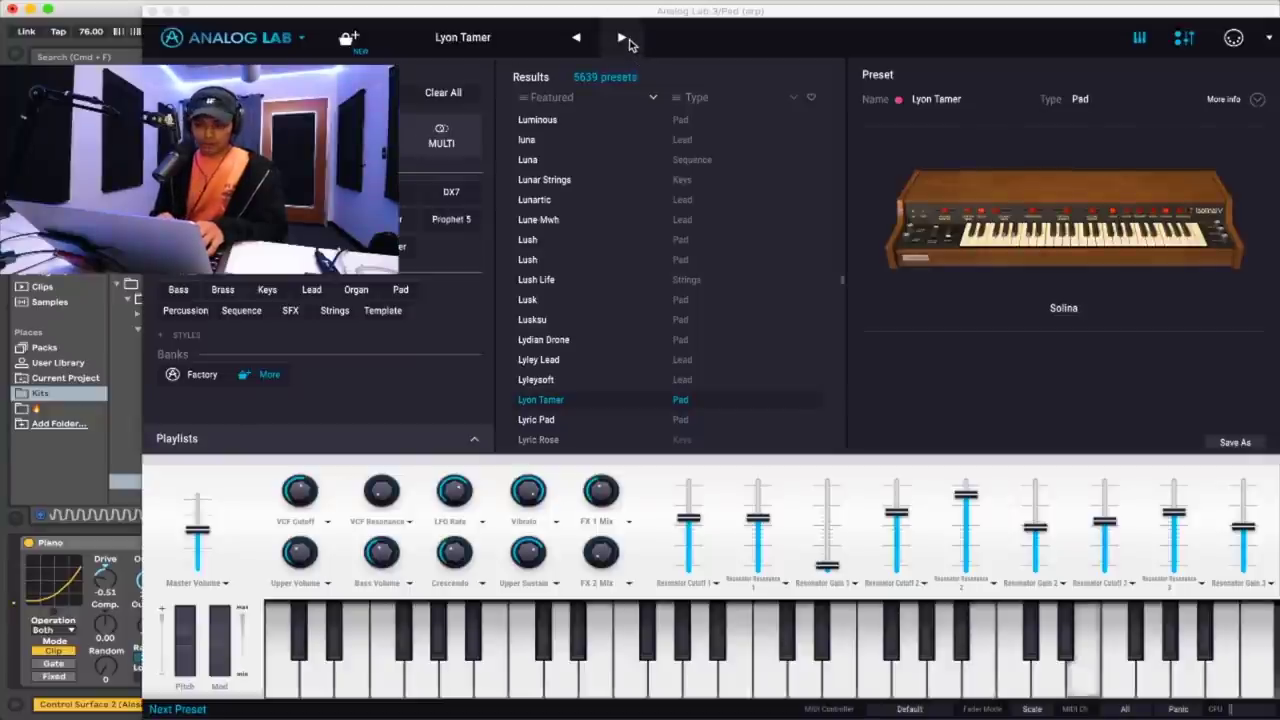
pyautogui.click(629, 42)
pyautogui.click(629, 42)
pyautogui.click(629, 42)
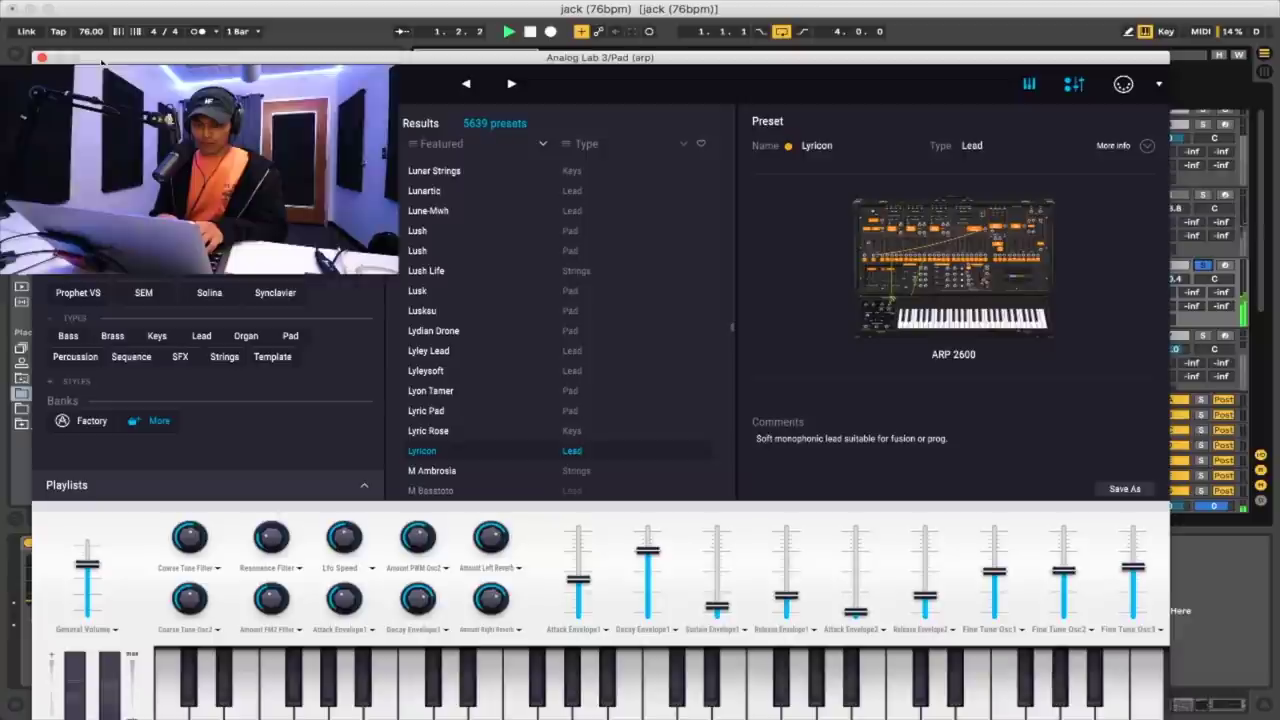
pyautogui.click(41, 57)
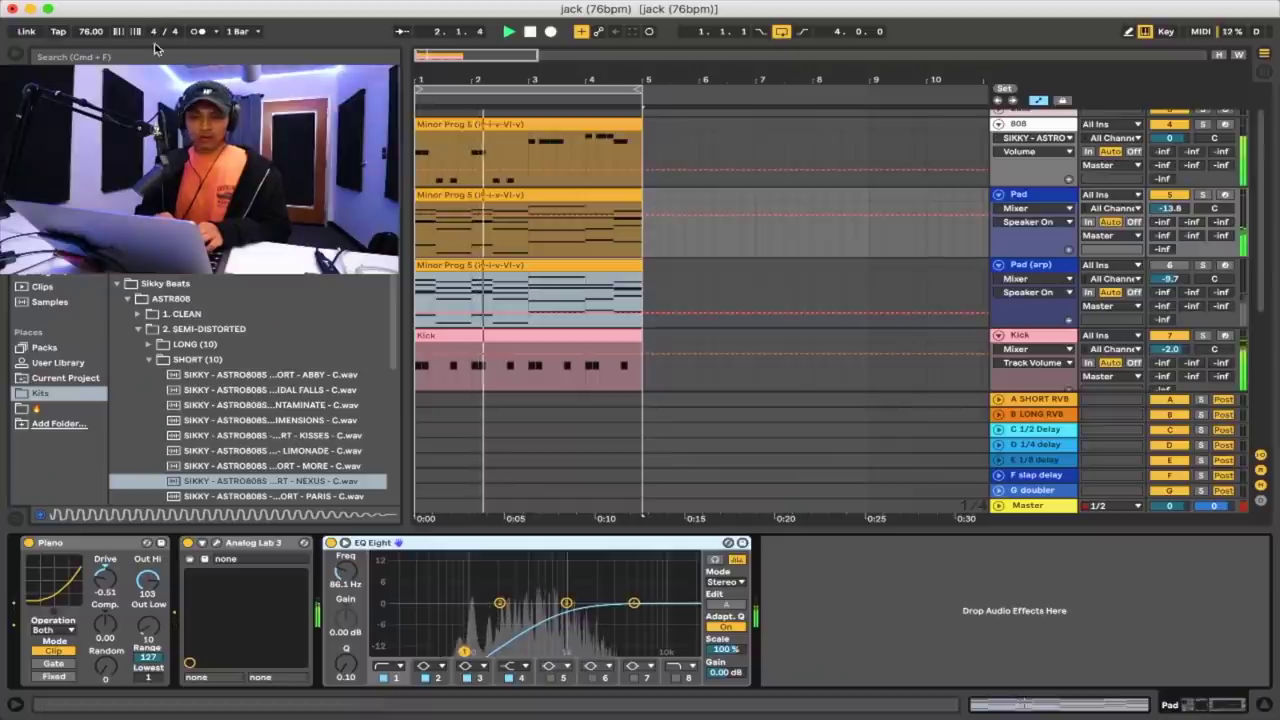
# Step: Search the browser for "auto" to find an effect for the Pad track
pyautogui.click(155, 57)
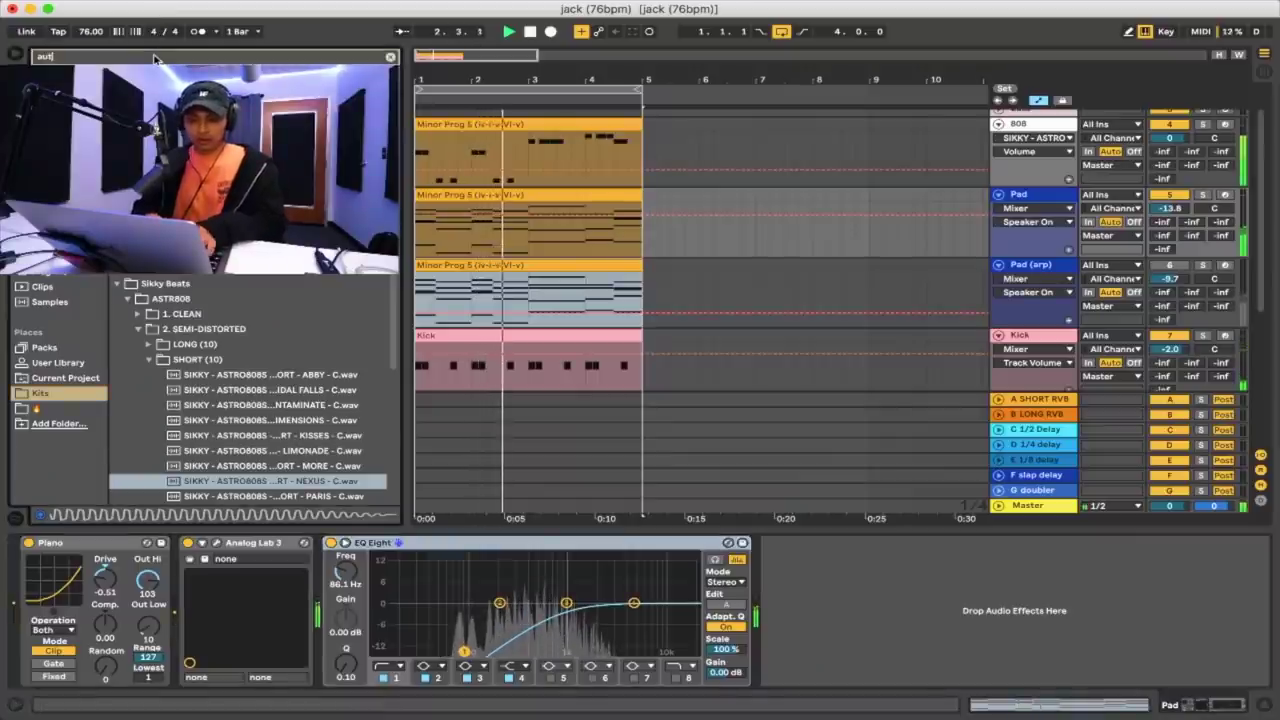
pyautogui.write('auto')
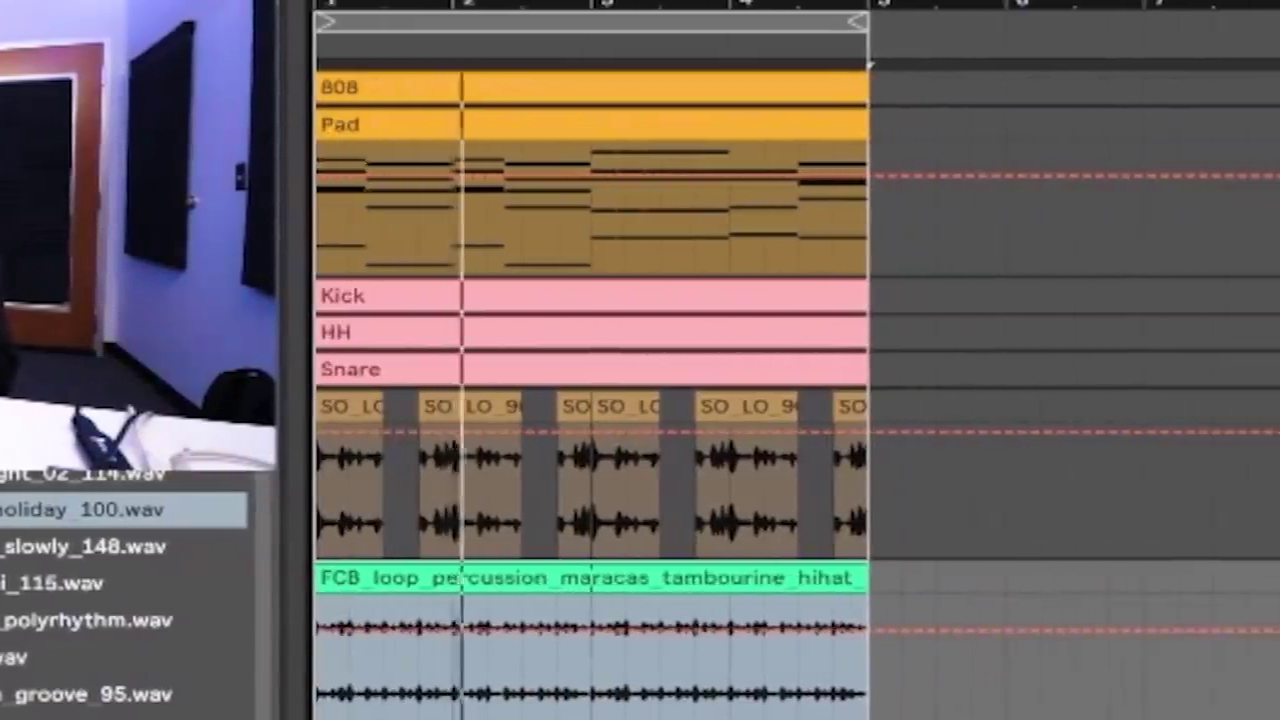
# Step: Select the arrangement's time range from bar 1 to bar 29 across all tracks
pyautogui.moveTo(803, 88); pyautogui.dragTo(780, 260)
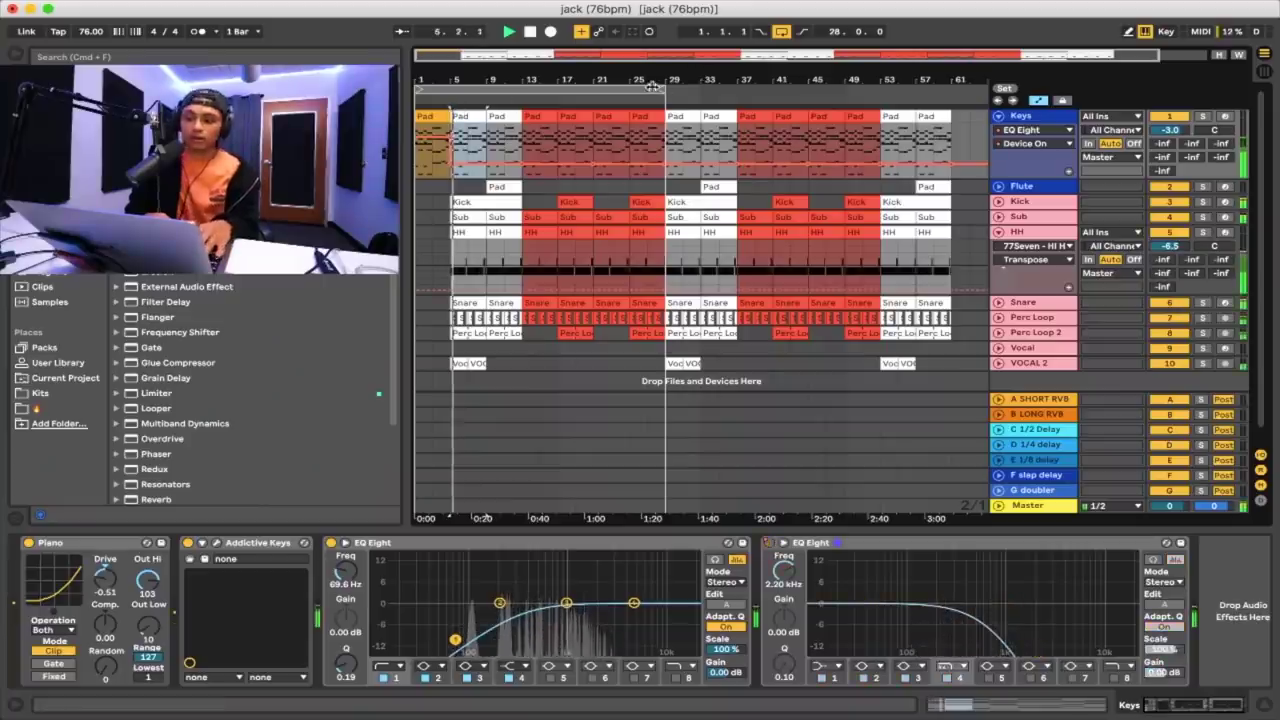
pyautogui.click(652, 87)
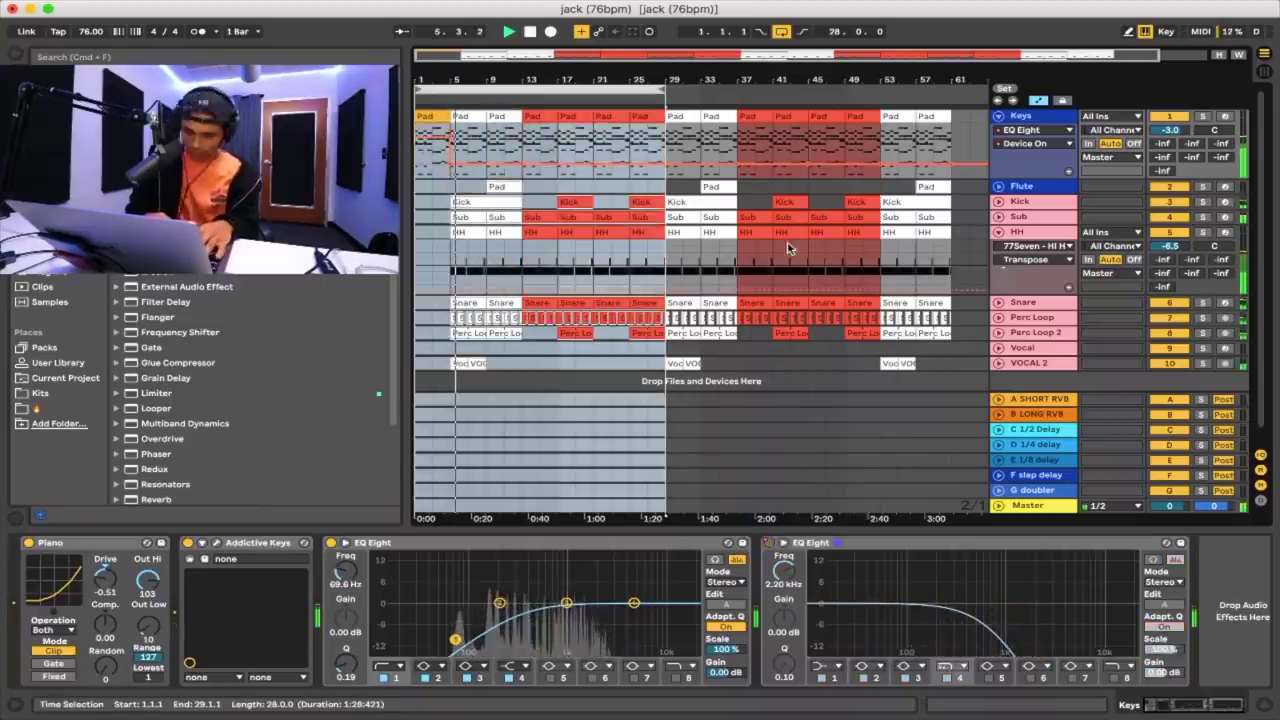